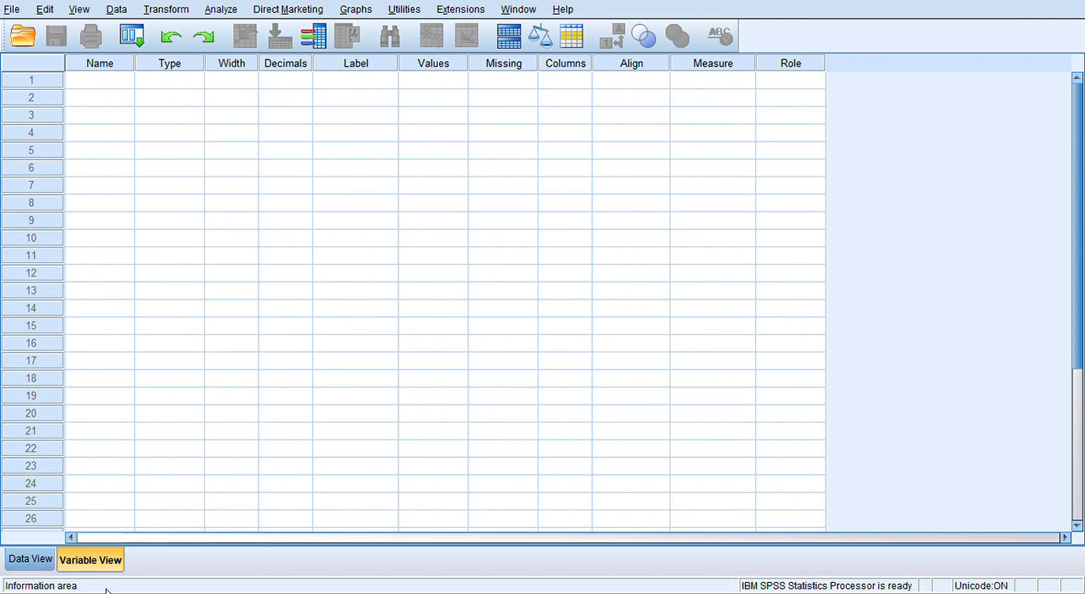
- Define the first two variables in the variable definitions with the names P1 and P2
{"action": "left_click", "coordinate": [42, 558]}
{"action": "left_click", "coordinate": [85, 559]}
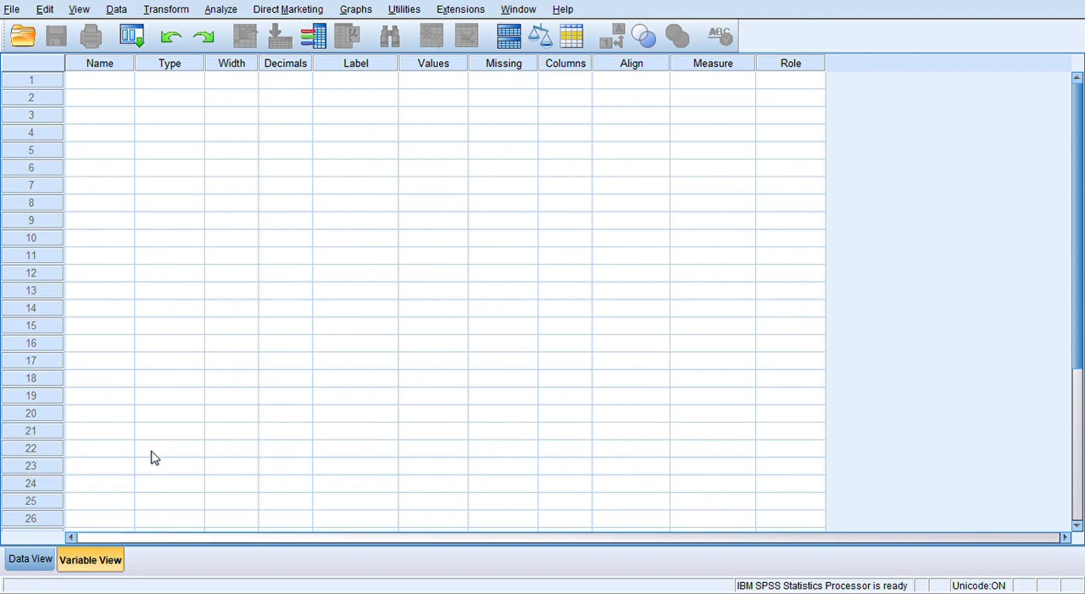
{"action": "left_click", "coordinate": [104, 88]}
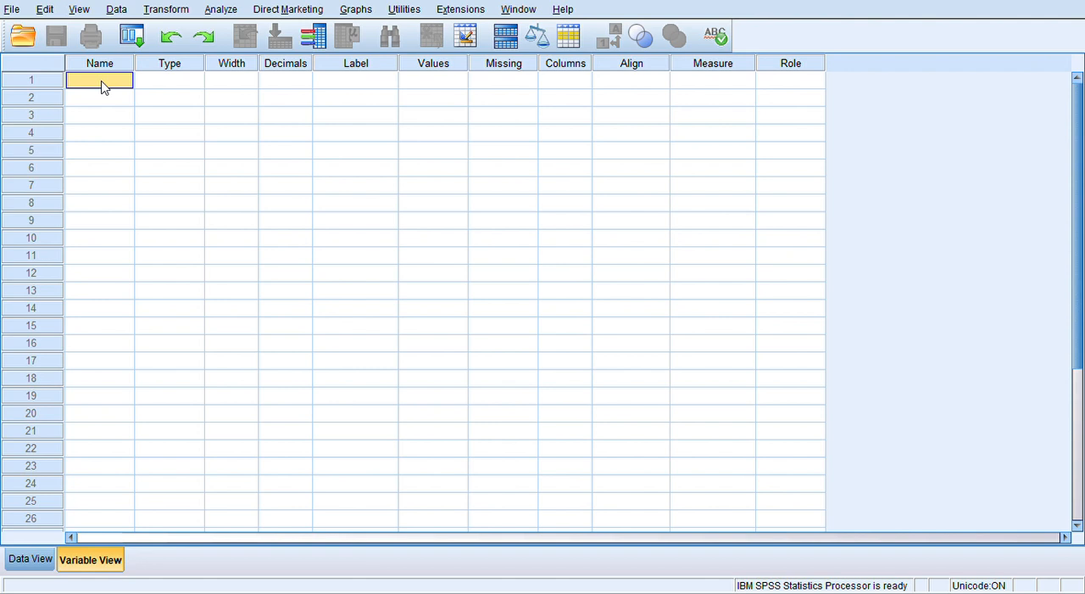
{"action": "left_click", "coordinate": [102, 88]}
{"action": "type", "text": "P"}
{"action": "type", "text": "1"}
{"action": "left_click", "coordinate": [99, 105]}
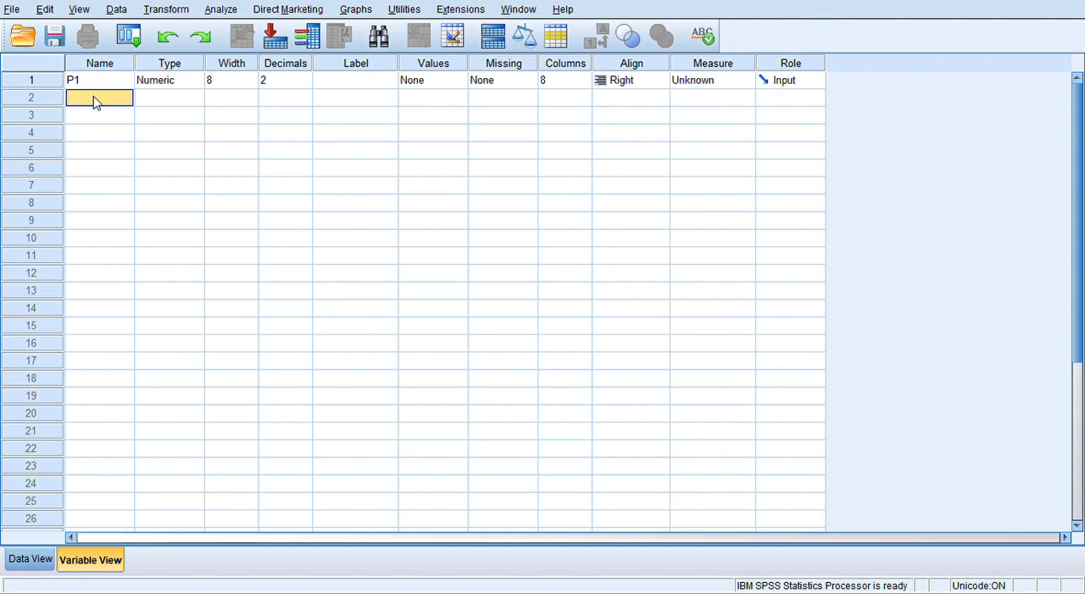
{"action": "type", "text": "P"}
{"action": "key", "text": "BackSpace"}
{"action": "type", "text": "P2"}
- Add a third and fourth variable named P3 and Total
{"action": "left_click", "coordinate": [80, 118]}
{"action": "type", "text": "P"}
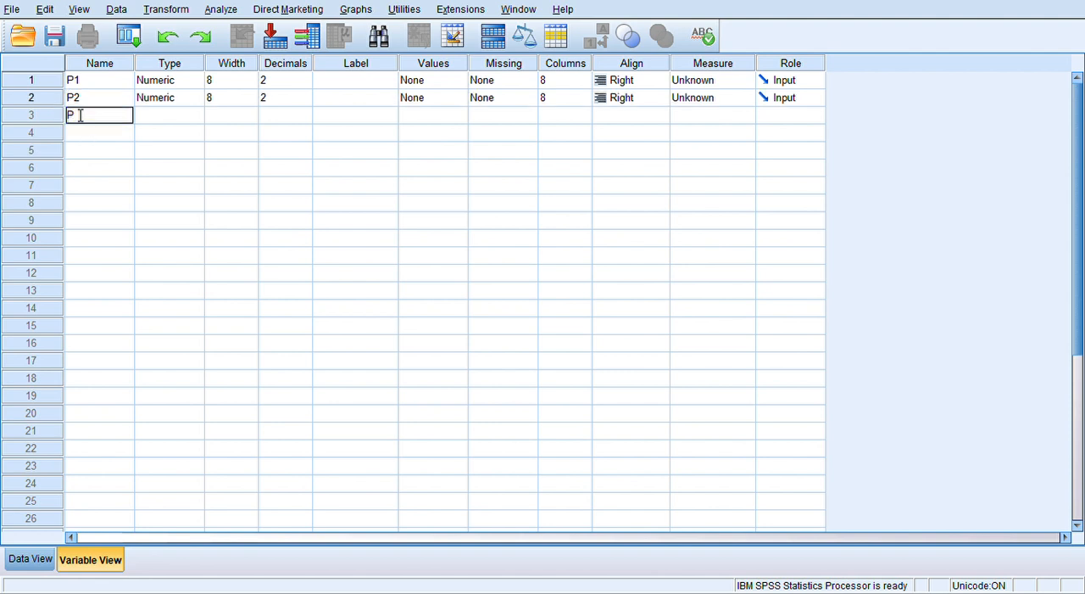
{"action": "type", "text": "3"}
{"action": "left_click", "coordinate": [75, 130]}
{"action": "type", "text": "T"}
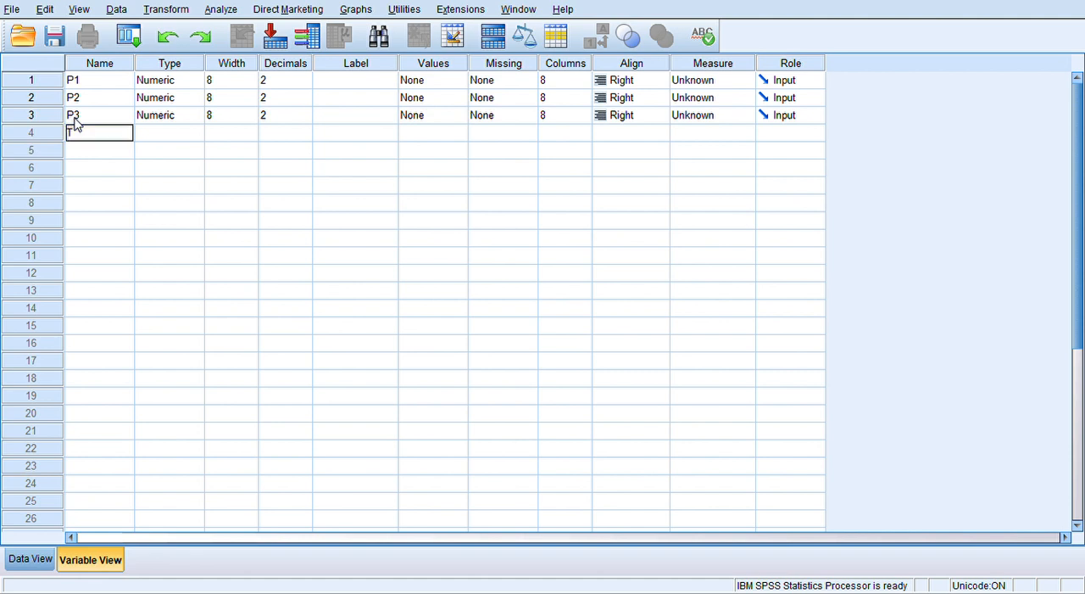
{"action": "type", "text": "otal"}
- Set the decimals to 0 for all four variables, P1, P2, P3 and Total
{"action": "left_click", "coordinate": [291, 81]}
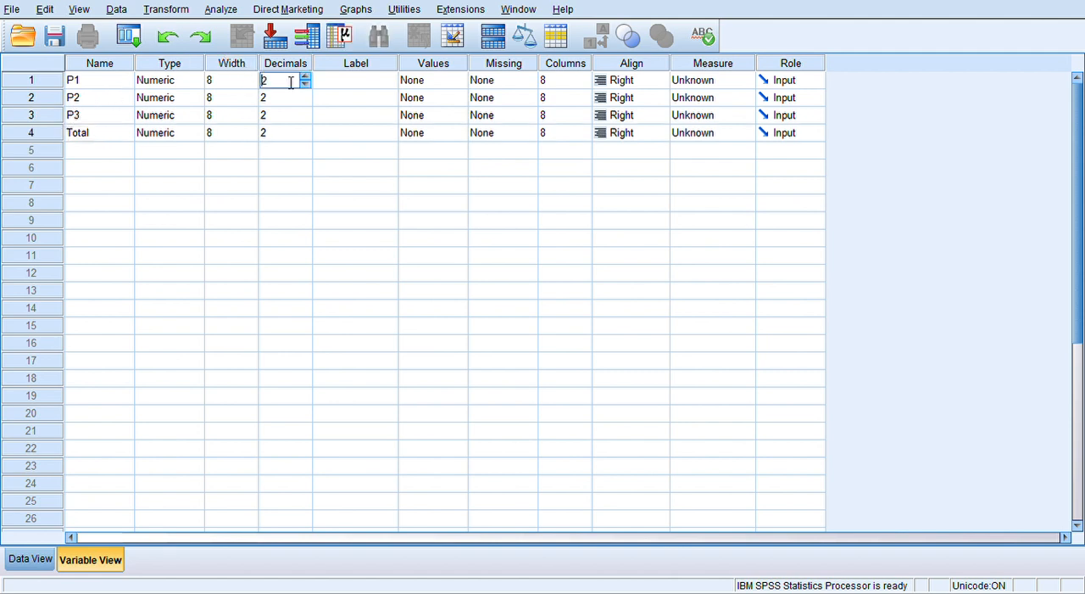
{"action": "left_click", "coordinate": [305, 85]}
{"action": "left_click", "coordinate": [305, 85]}
{"action": "left_click", "coordinate": [311, 99]}
{"action": "left_click", "coordinate": [310, 99]}
{"action": "left_click", "coordinate": [311, 101]}
{"action": "left_click", "coordinate": [308, 116]}
{"action": "left_click", "coordinate": [305, 119]}
{"action": "left_click", "coordinate": [305, 120]}
{"action": "left_click", "coordinate": [303, 133]}
{"action": "left_click", "coordinate": [305, 137]}
{"action": "left_click", "coordinate": [305, 136]}
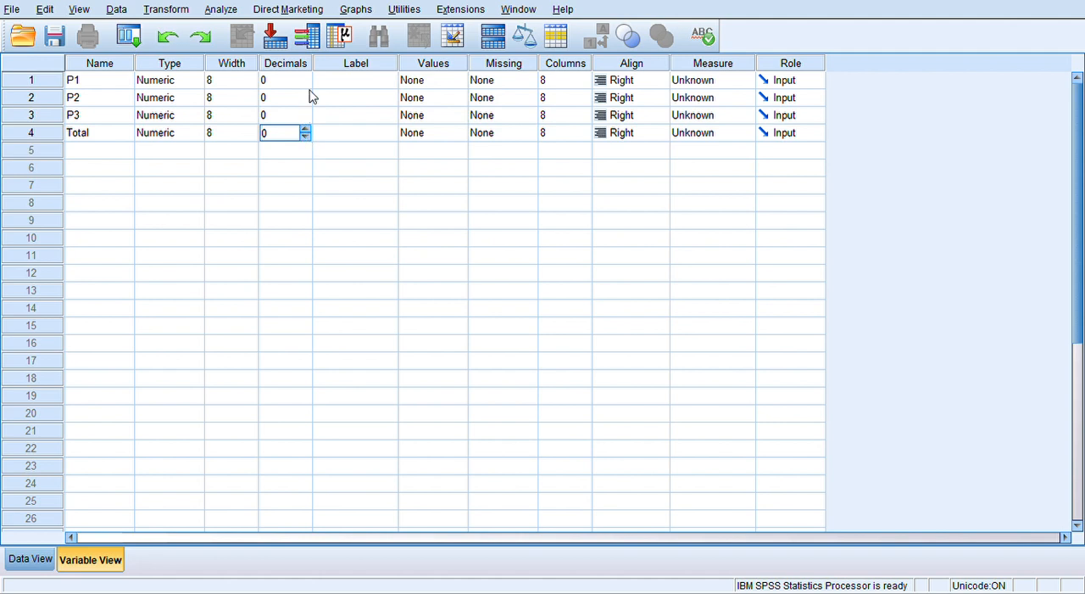
- Label variable P1 as "Pertanyaan 1" and variable P2 as "Pertanyaan 2"
{"action": "left_click", "coordinate": [351, 82]}
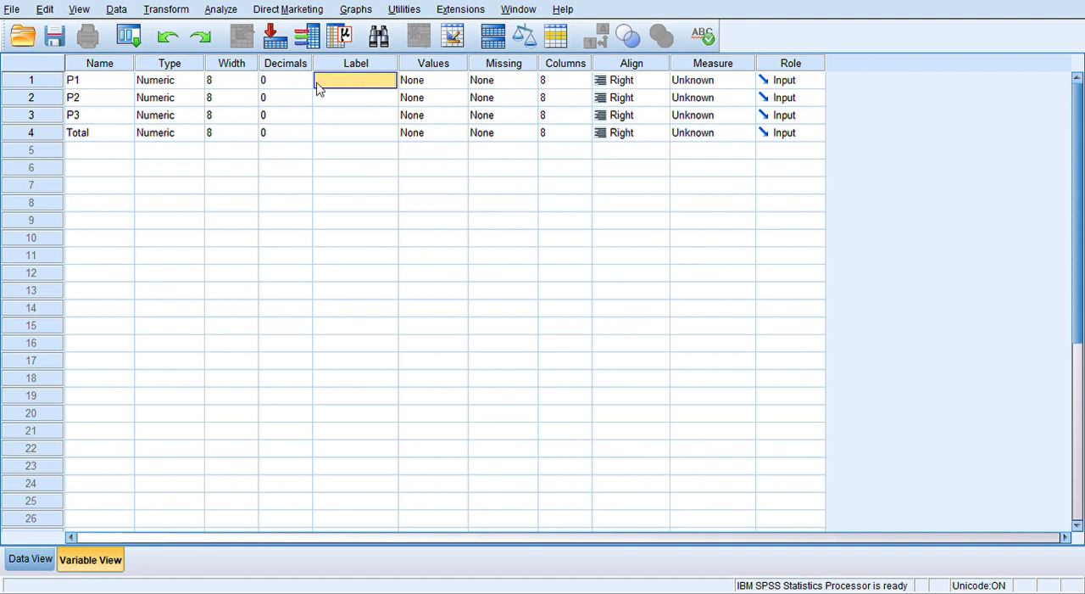
{"action": "type", "text": "P"}
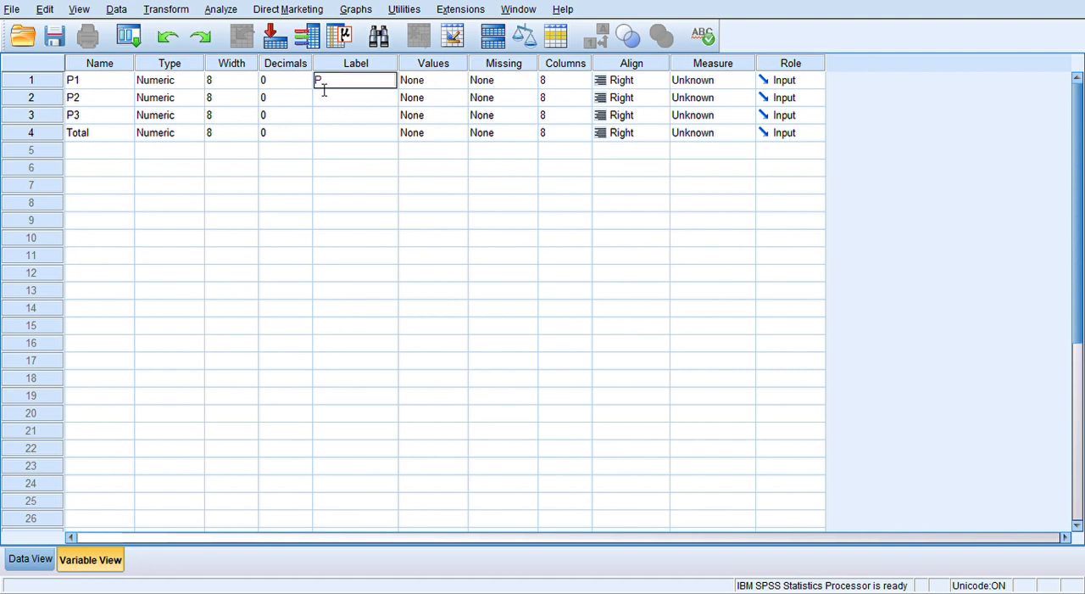
{"action": "type", "text": "ertanyaan 1"}
{"action": "left_click", "coordinate": [336, 100]}
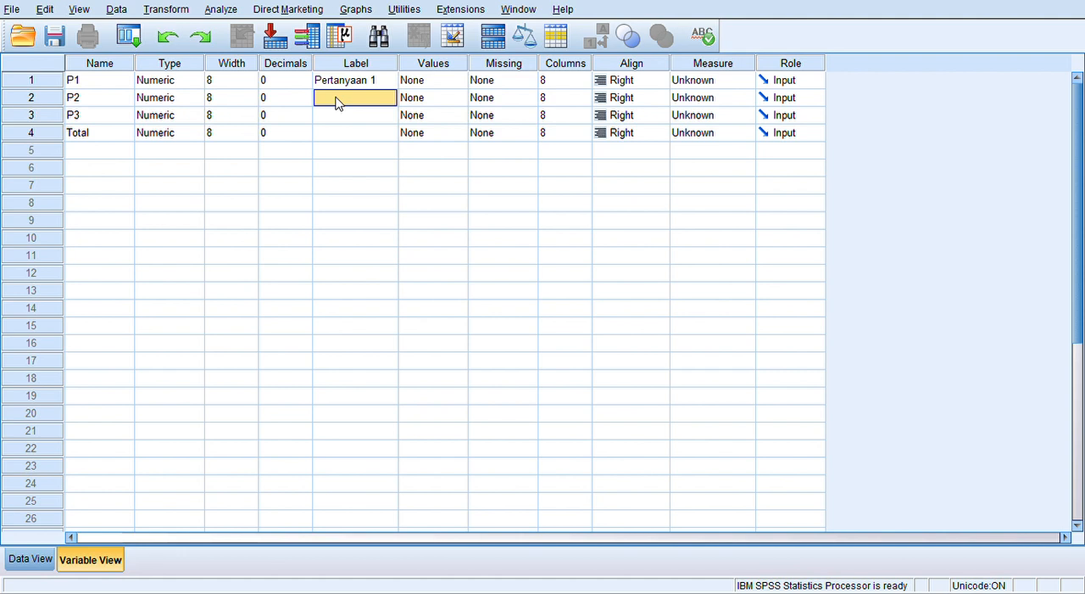
{"action": "type", "text": "Pe4"}
{"action": "type", "text": "tanyaan"}
{"action": "type", "text": " 2"}
- Label variable P3 as "Pertanyaan 3" and the Total variable as "Total"
{"action": "left_click", "coordinate": [345, 118]}
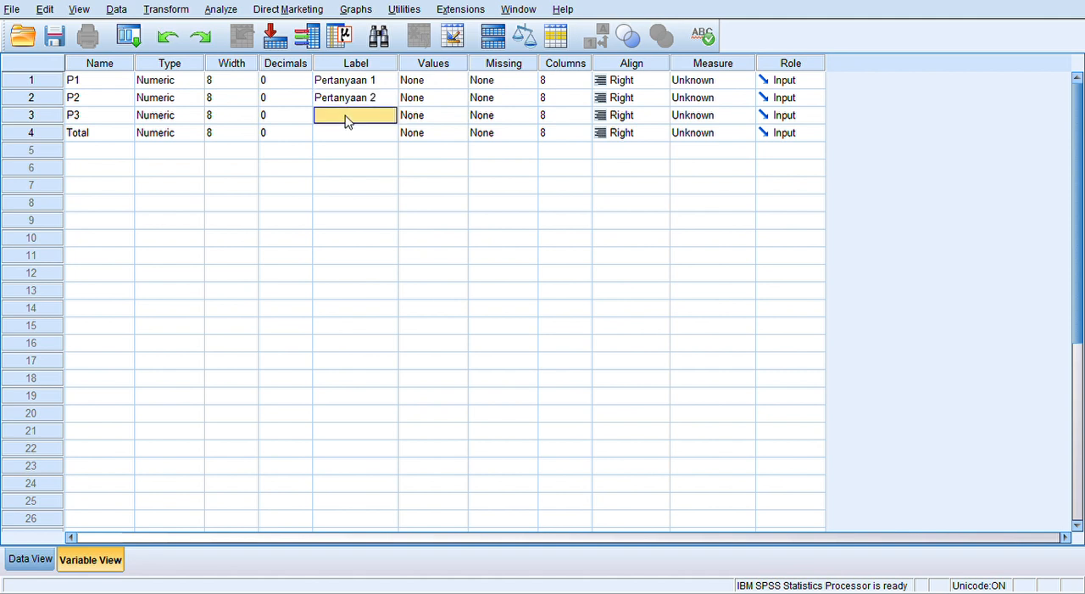
{"action": "type", "text": "Pertanyaan 3"}
{"action": "left_click", "coordinate": [348, 138]}
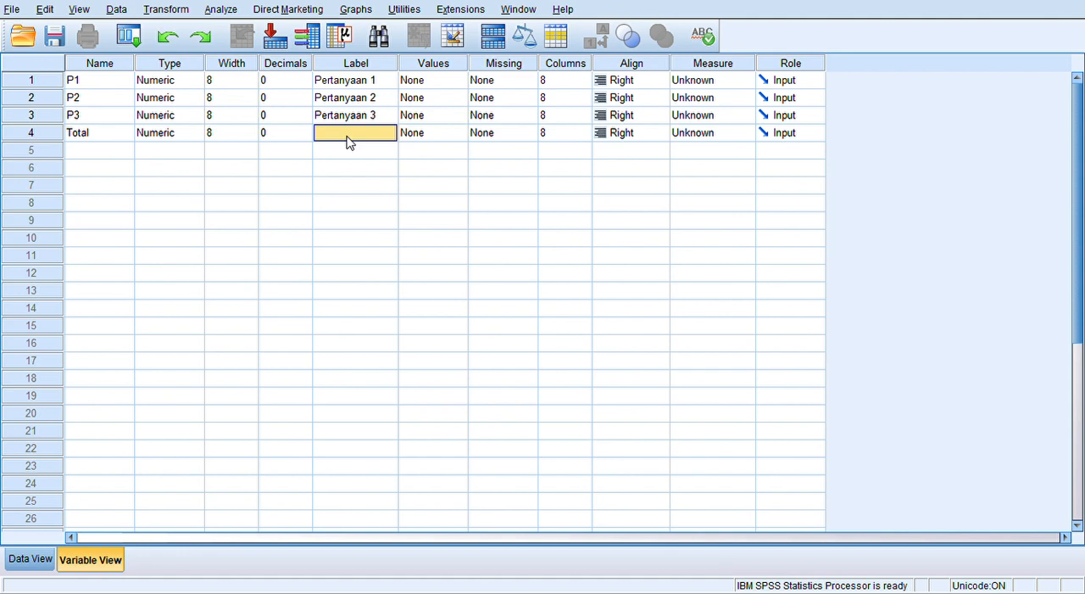
{"action": "type", "text": "Total"}
- Set the measurement level of P1, P2, P3 and Total to Scale
{"action": "left_click", "coordinate": [710, 81]}
{"action": "left_click", "coordinate": [723, 98]}
{"action": "left_click", "coordinate": [725, 99]}
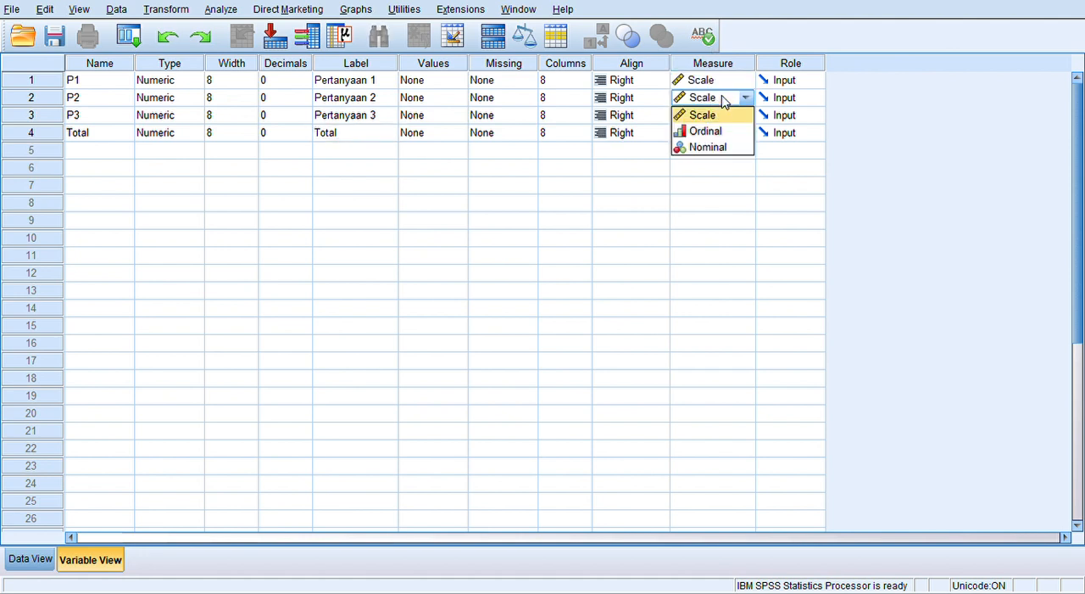
{"action": "left_click", "coordinate": [719, 114]}
{"action": "left_click", "coordinate": [721, 116]}
{"action": "left_click", "coordinate": [720, 116]}
{"action": "left_click", "coordinate": [725, 132]}
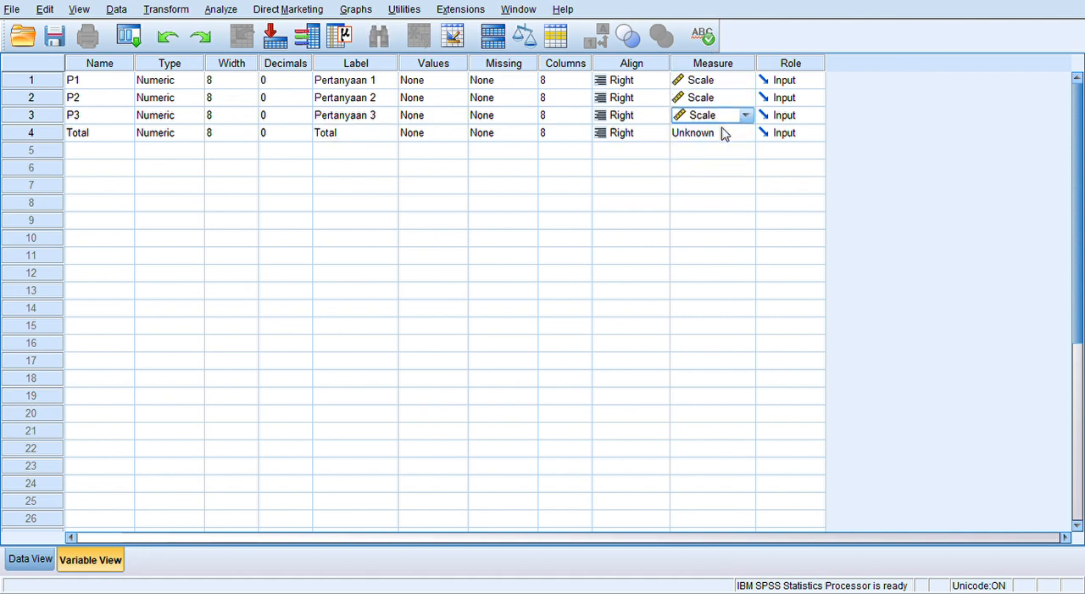
{"action": "left_click", "coordinate": [725, 133]}
{"action": "left_click", "coordinate": [725, 151]}
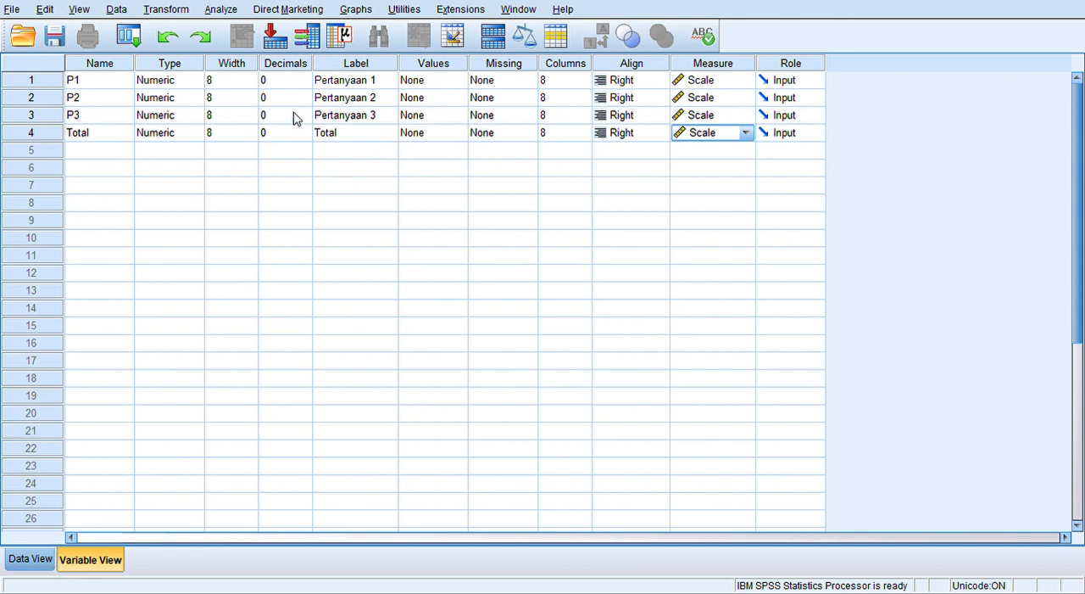
- Paste the copied ten rows of scores into the data grid, starting at row 1 of P1
{"action": "left_click", "coordinate": [31, 556]}
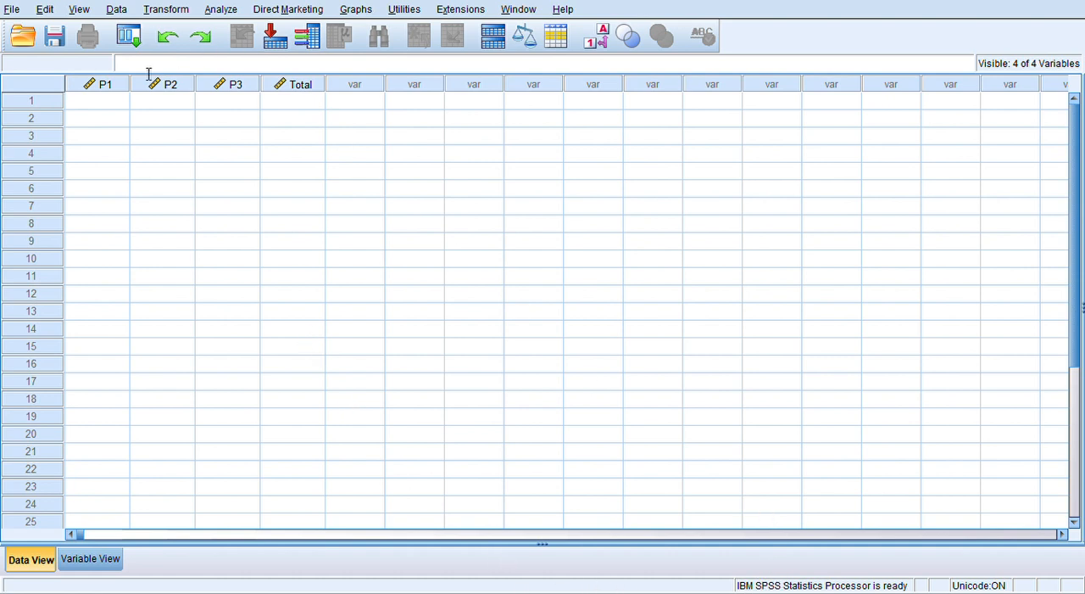
{"action": "left_click", "coordinate": [113, 101]}
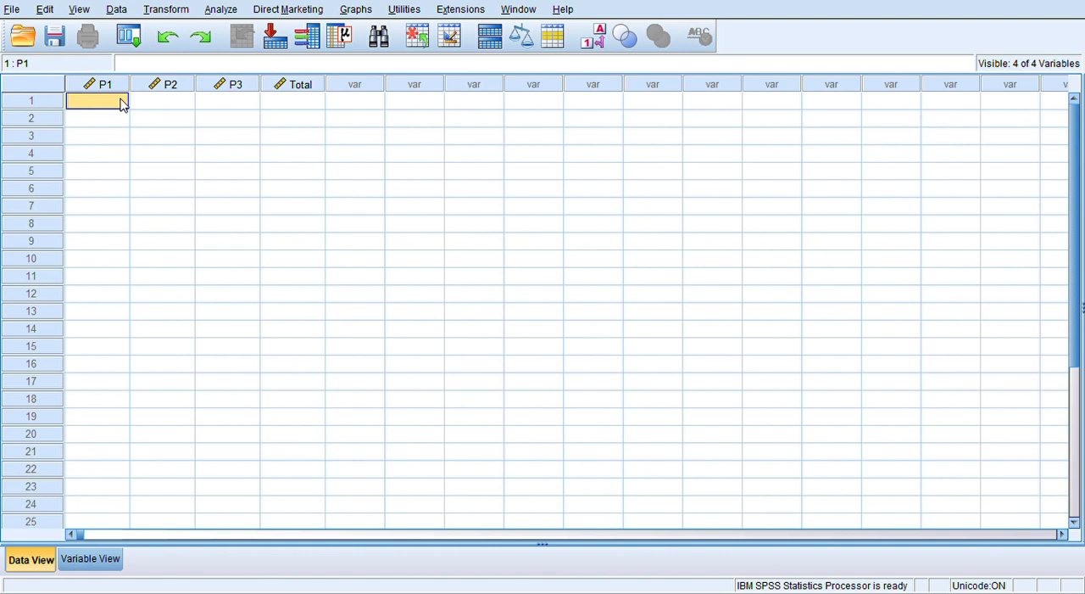
{"action": "key", "text": "ctrl+v"}
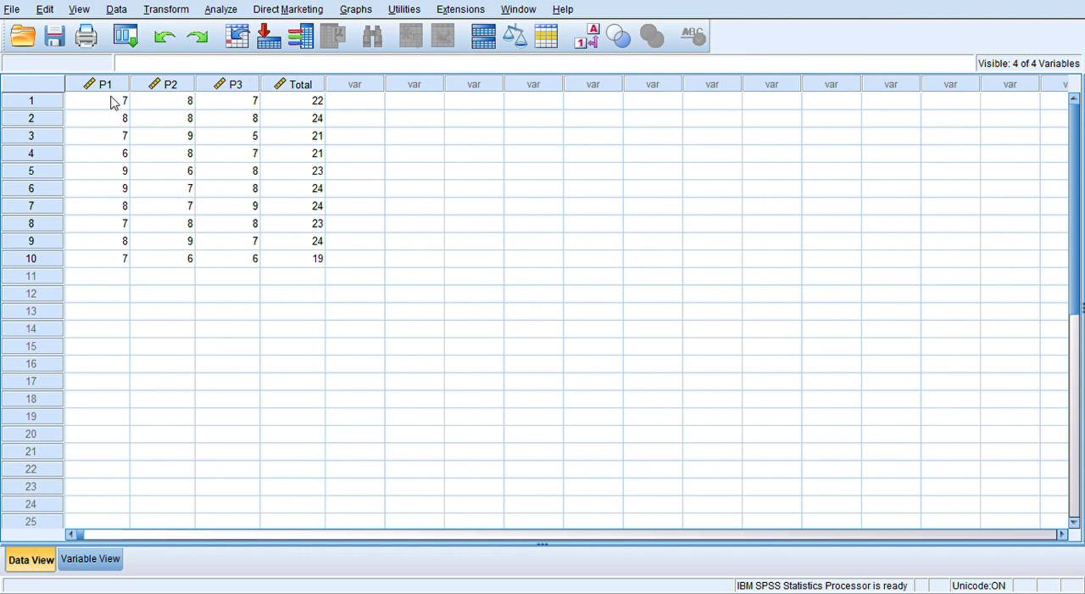
- Start a bivariate correlation analysis on the pasted score data
{"action": "left_click", "coordinate": [224, 11]}
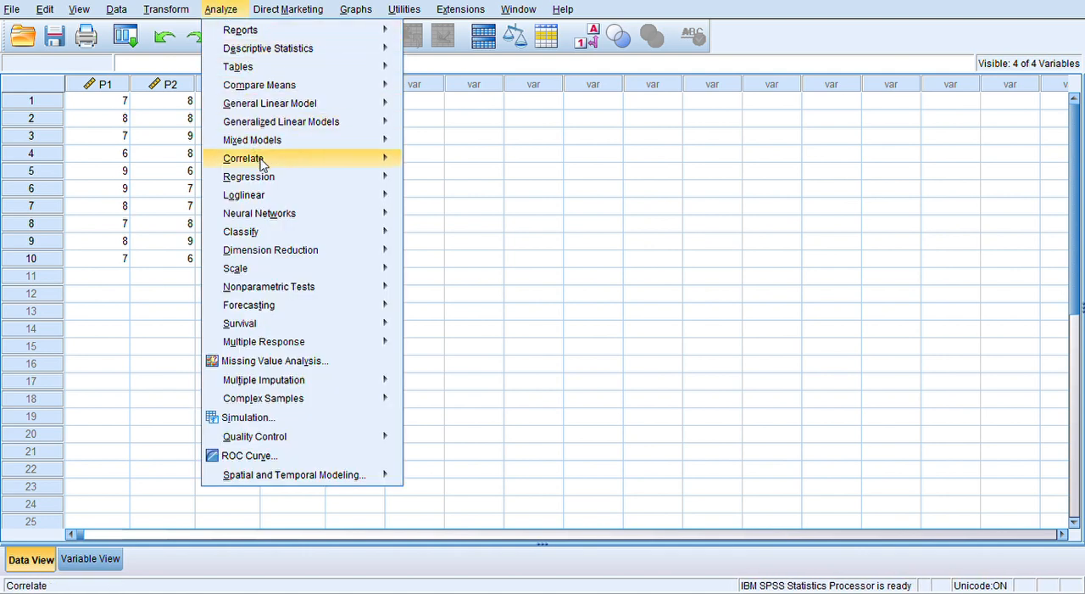
{"action": "mouse_move", "coordinate": [302, 166]}
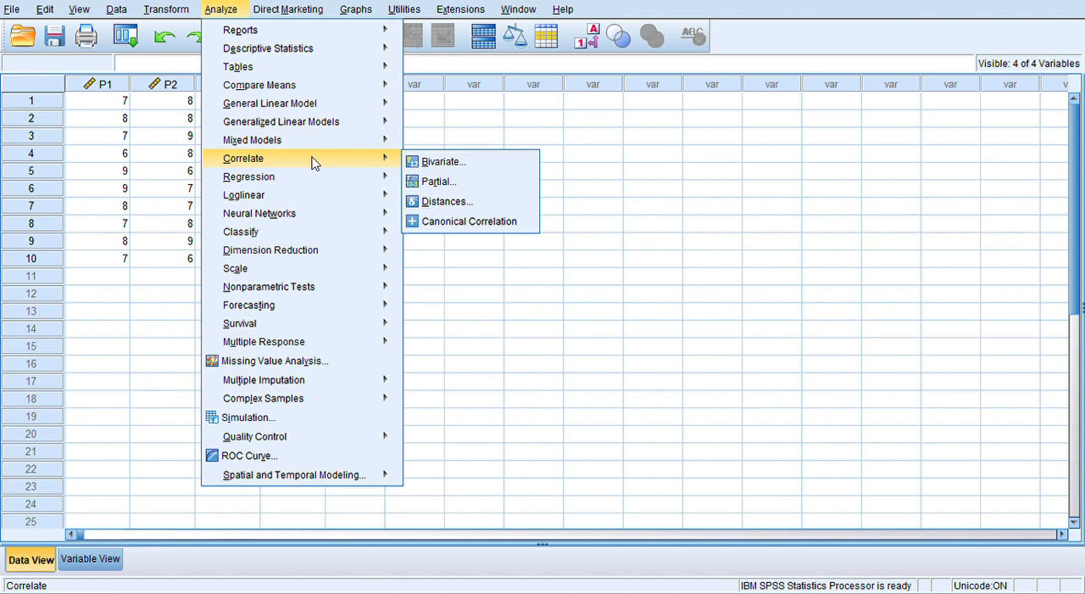
{"action": "left_click", "coordinate": [424, 162]}
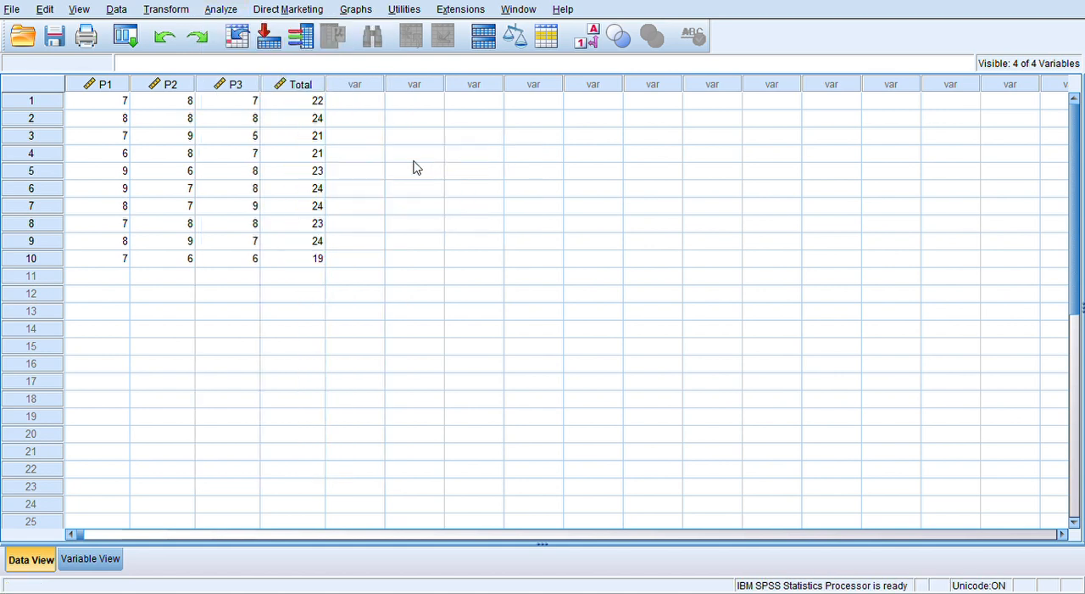